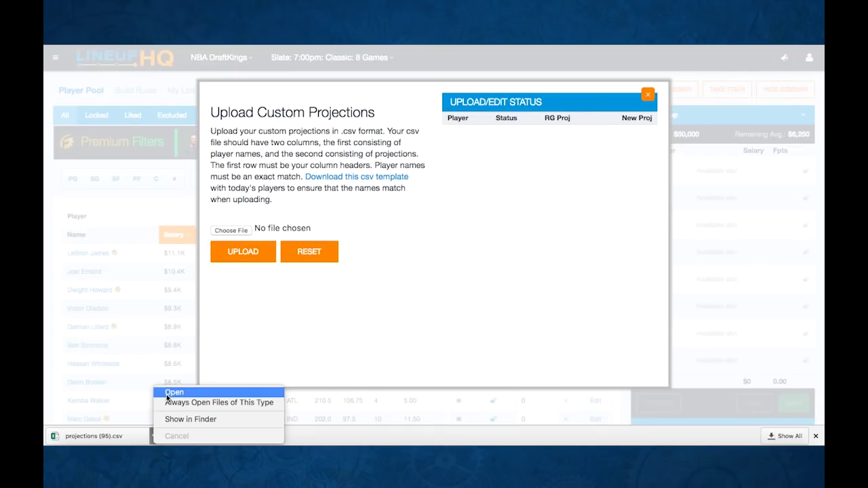
Open the downloaded projections (95).csv and copy all player IDs and names below the header row
left_click(167, 394)
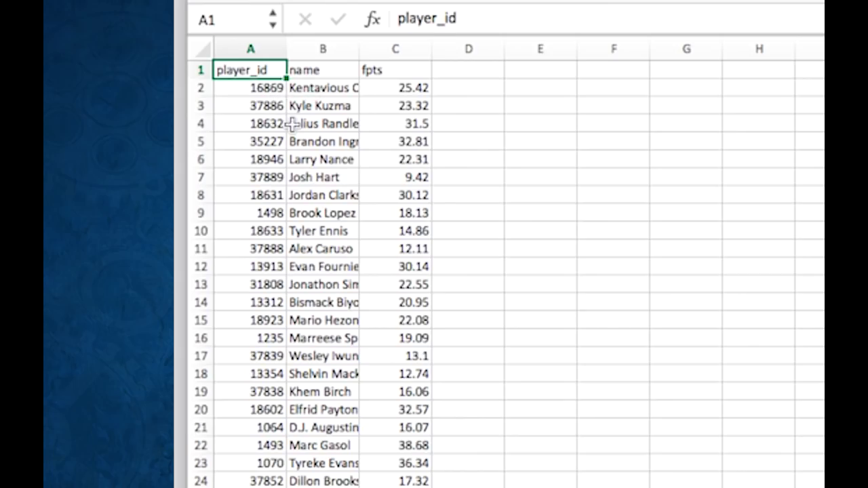
left_click_drag(252, 90, 300, 487)
key("ctrl+c")
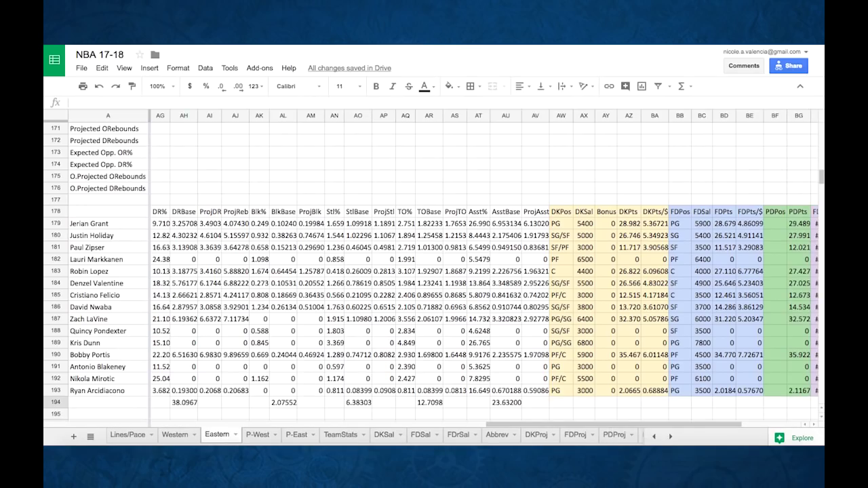
Paste the copied DraftKings player IDs and names into the DKProj sheet of NBA 17-18, starting at cell A2
left_click(536, 434)
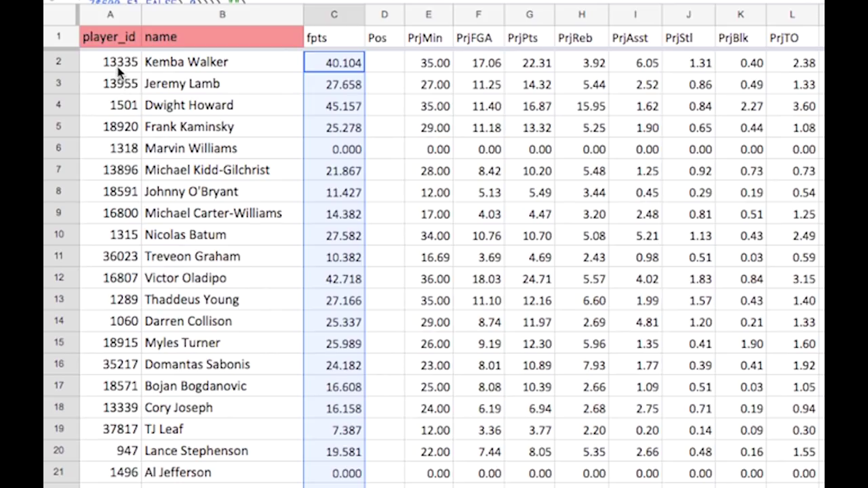
left_click(90, 143)
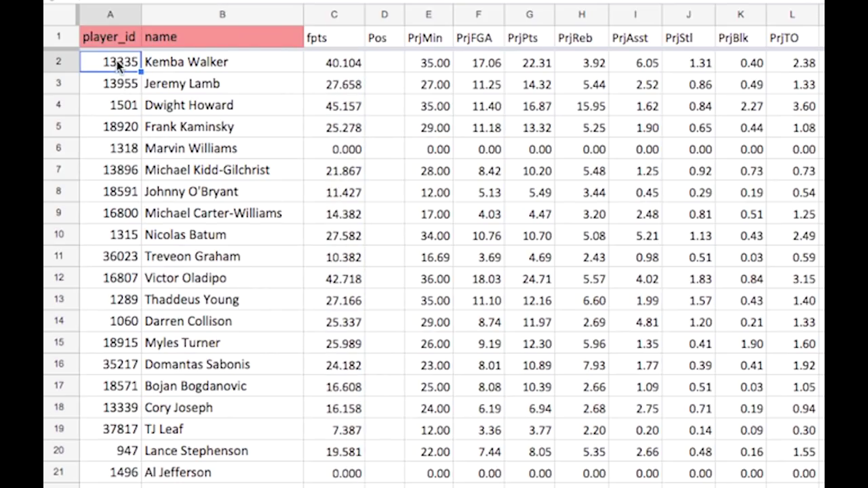
key("ctrl+v")
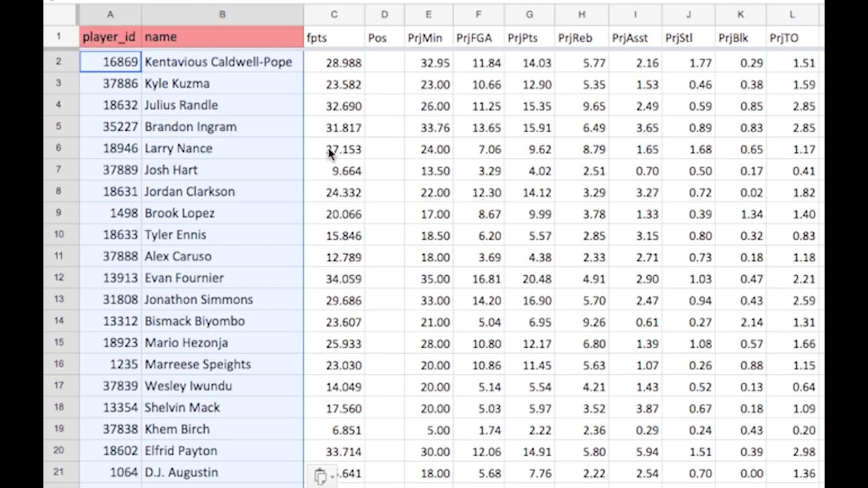
Replace the fpts values in projections (95).csv with the DKProj fpts column, starting at C2, and close the file with the changes saved
left_click_drag(333, 65, 336, 465)
key("ctrl+c")
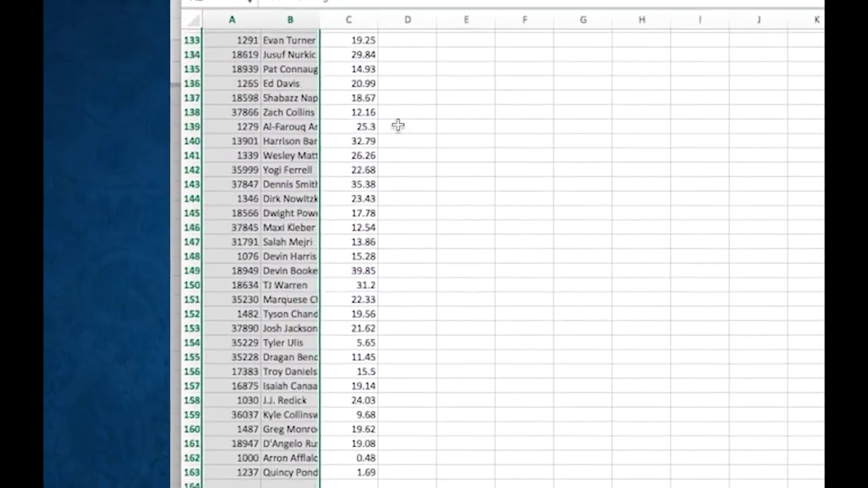
scroll(397, 126, "up", 20)
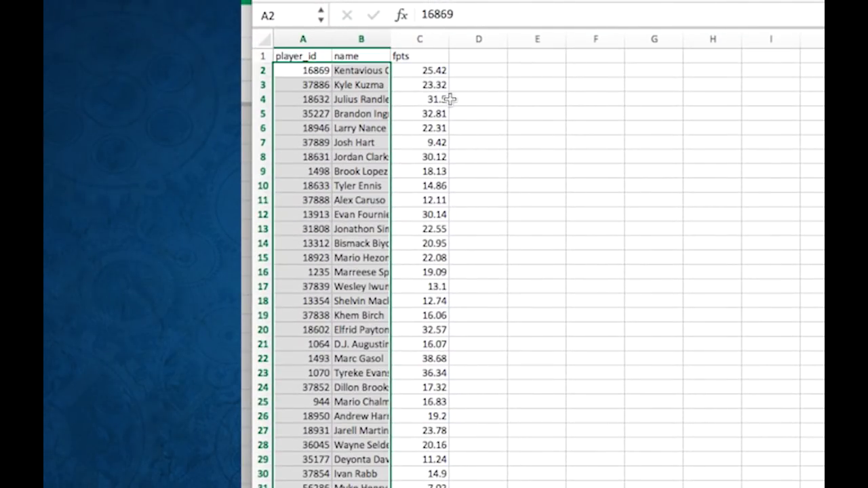
left_click(420, 70)
key("ctrl+v")
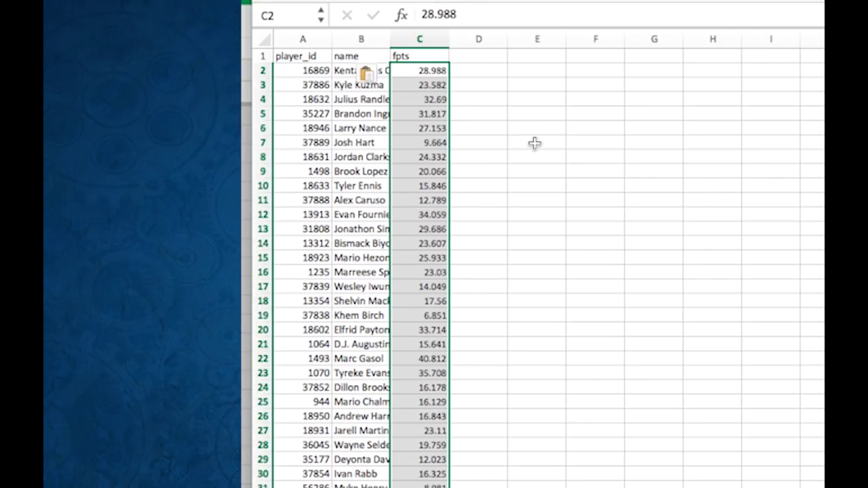
left_click(497, 203)
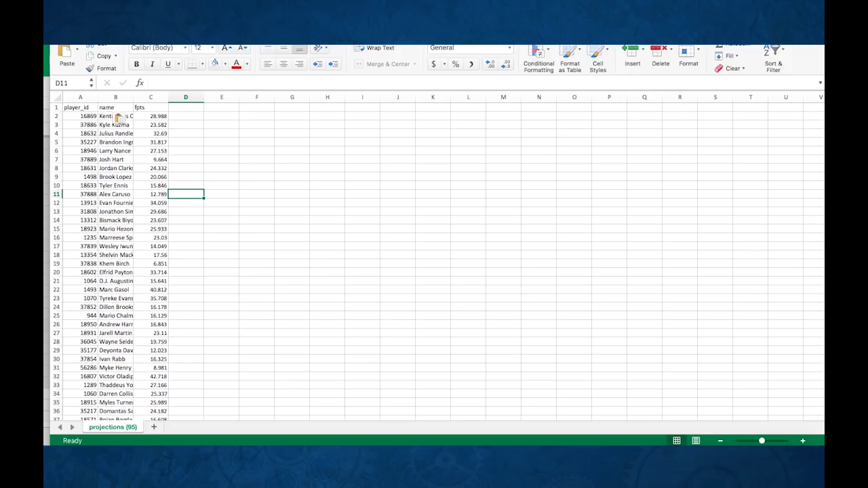
key("super+w")
left_click(525, 92)
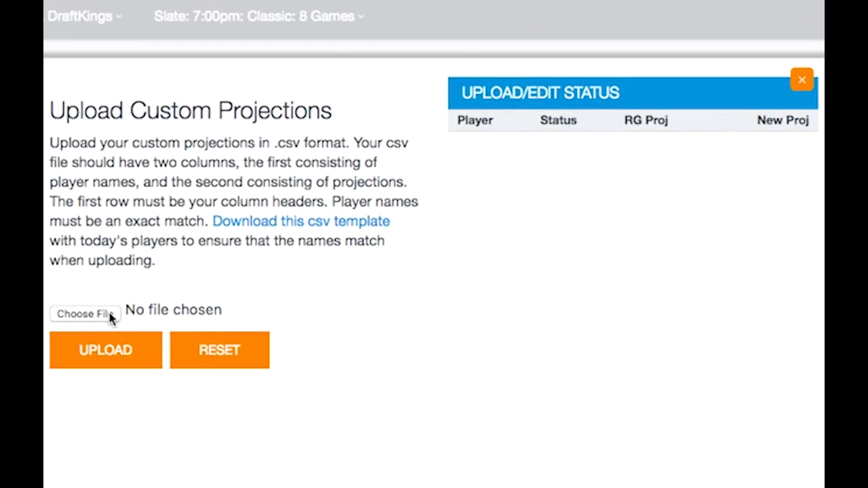
Upload projections (95).csv from the Downloads folder as custom projections for the DraftKings slate
left_click(245, 230)
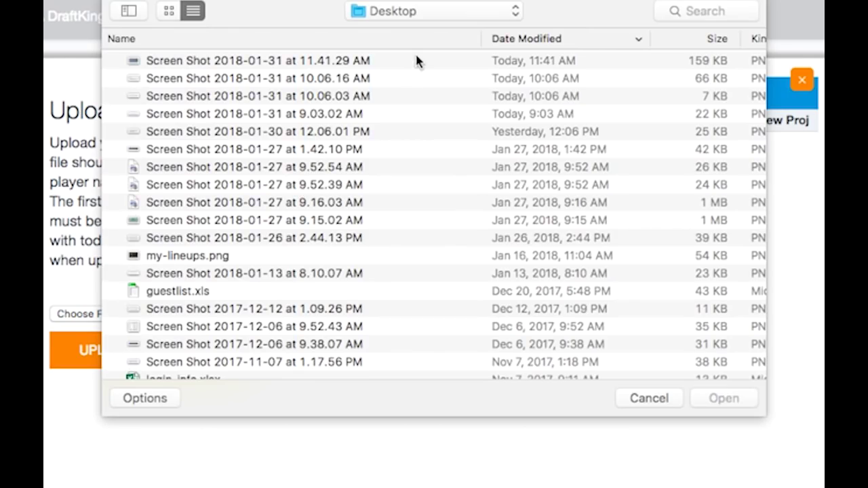
left_click(410, 13)
left_click(410, 32)
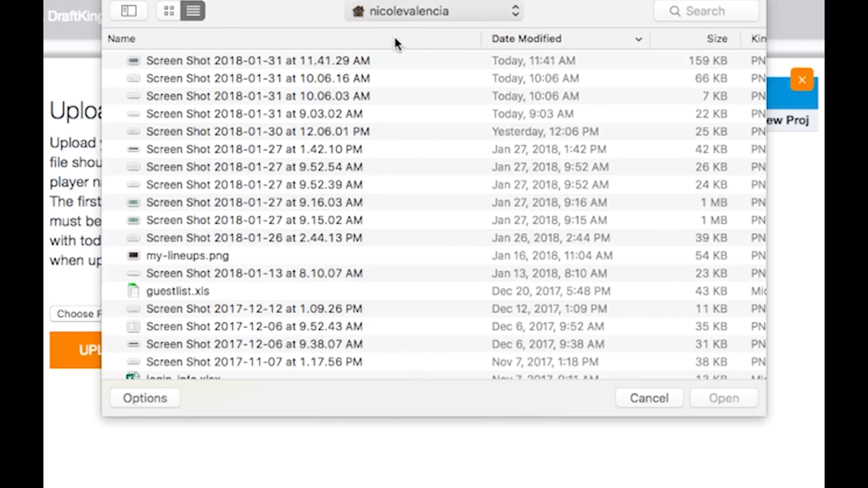
double_click(197, 63)
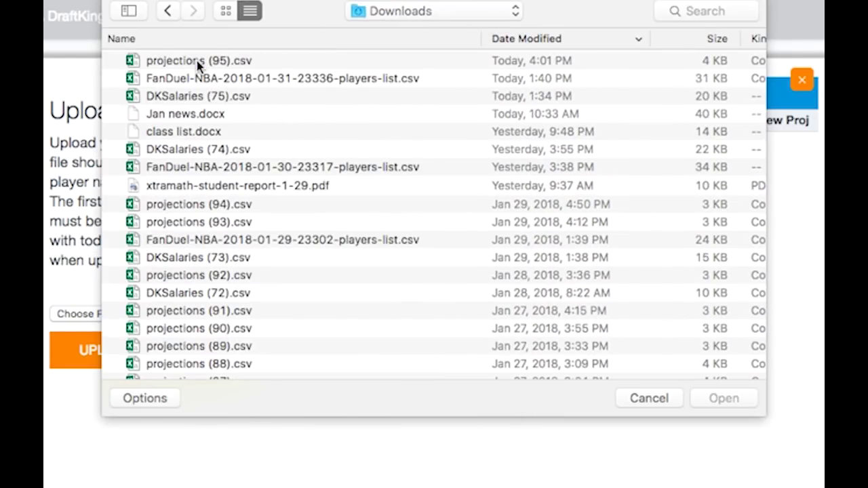
double_click(197, 63)
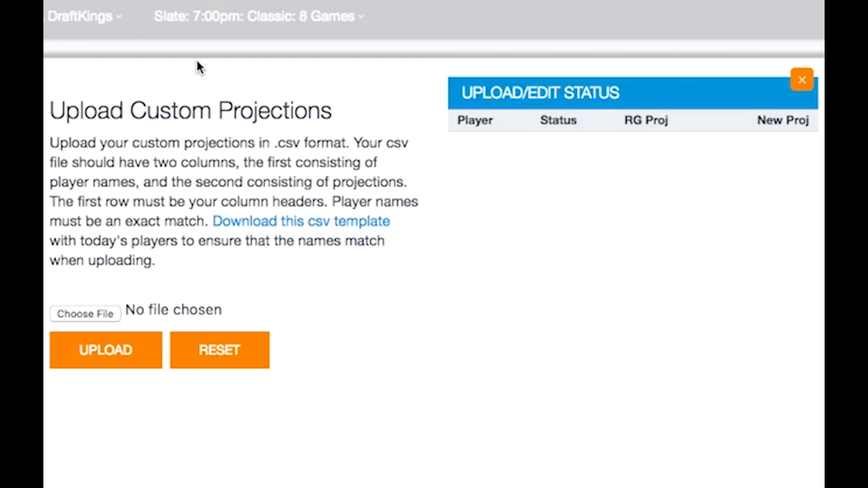
left_click(115, 360)
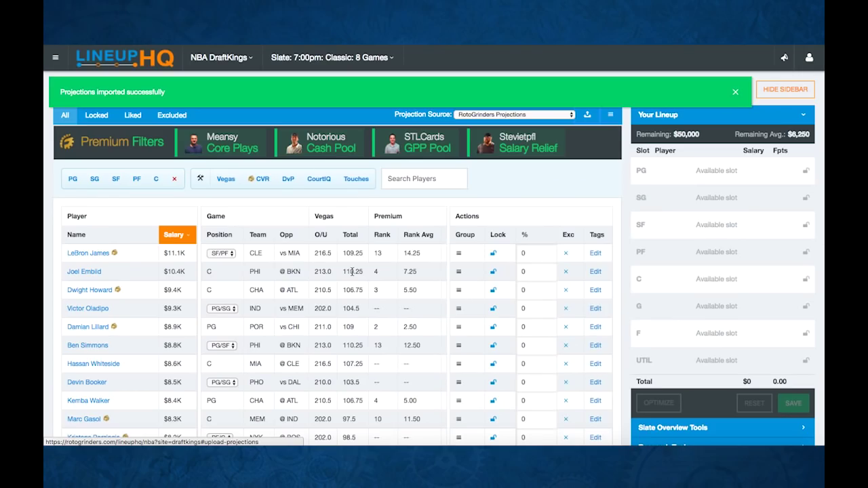
Check the imported Fpts in the player pool against the DKProj sheet by searching the sheet for LeBron
scroll(359, 269, "right", 5)
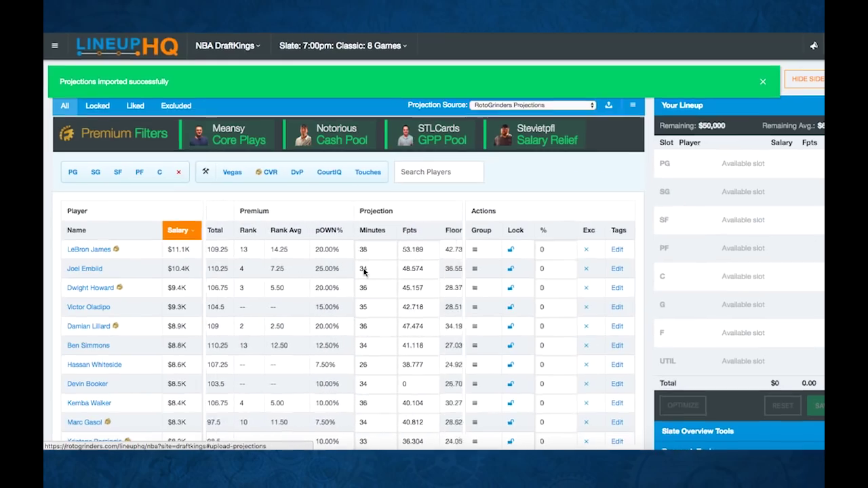
scroll(364, 270, "right", 2)
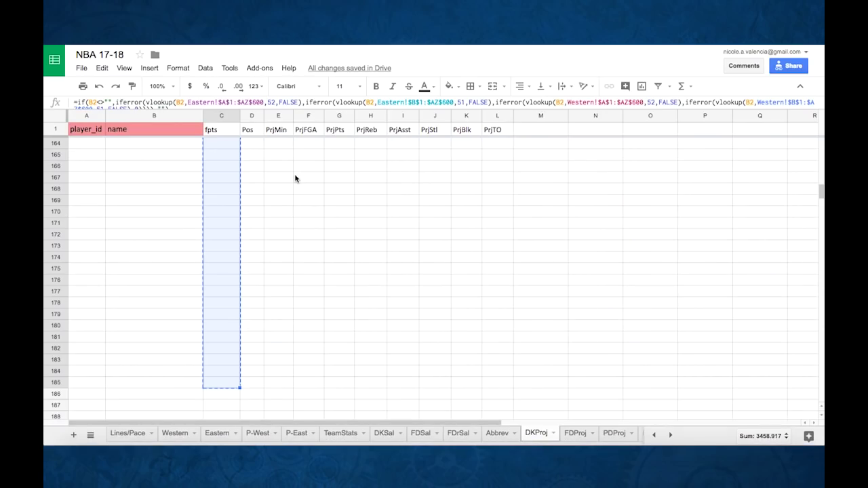
scroll(295, 178, "up", 15)
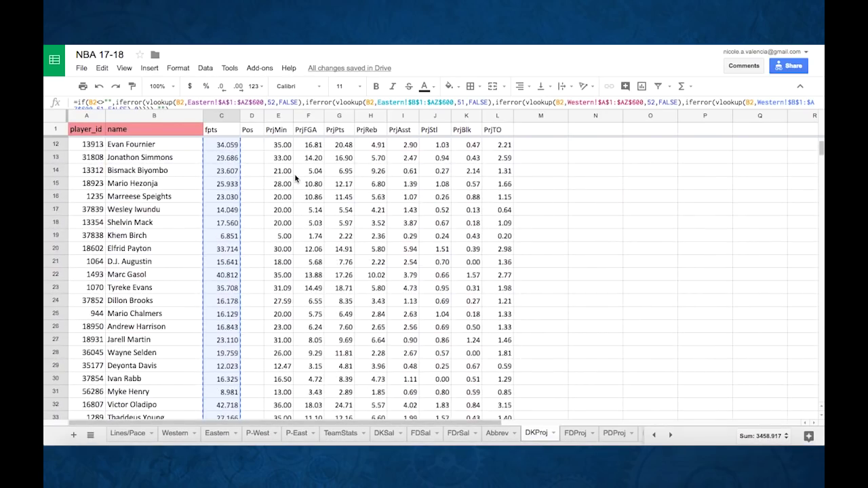
left_click(311, 209)
key("ctrl+f")
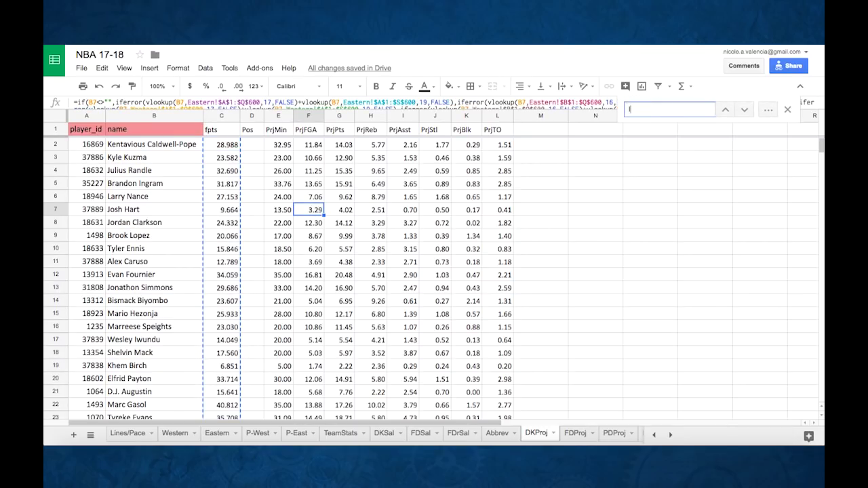
type("LeBron")
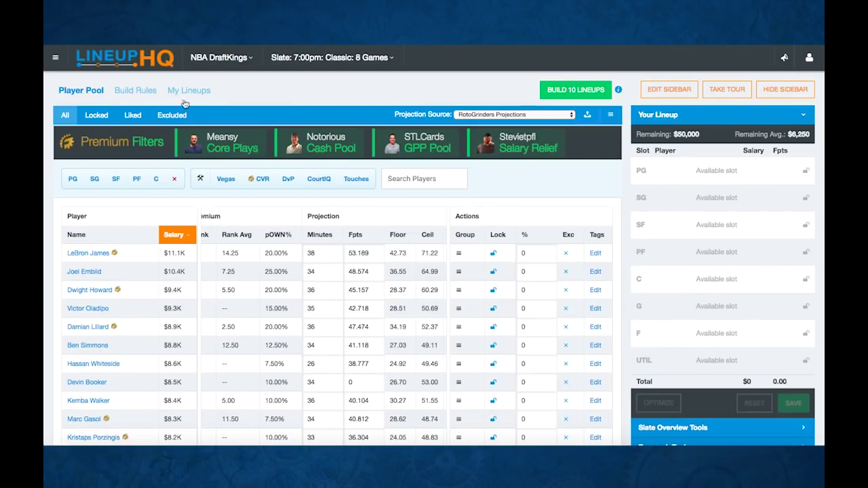
Switch LineupHQ to the FanDuel NBA player pool and download its custom projections CSV template
left_click(230, 58)
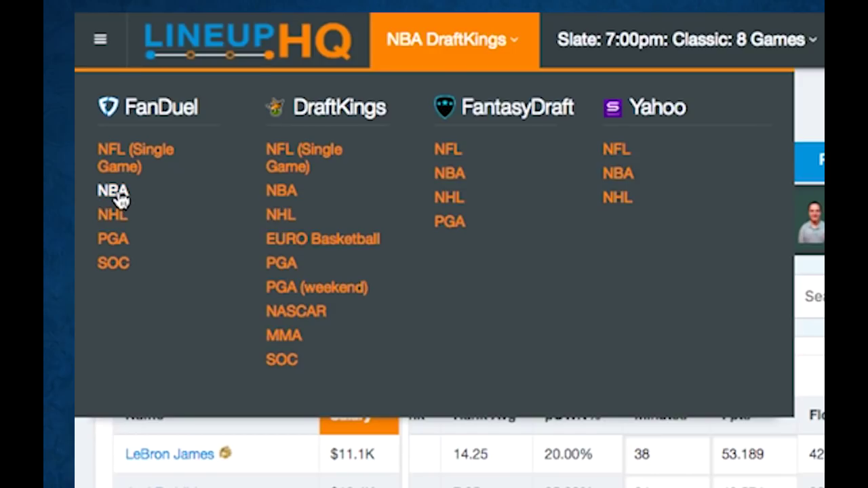
left_click(119, 196)
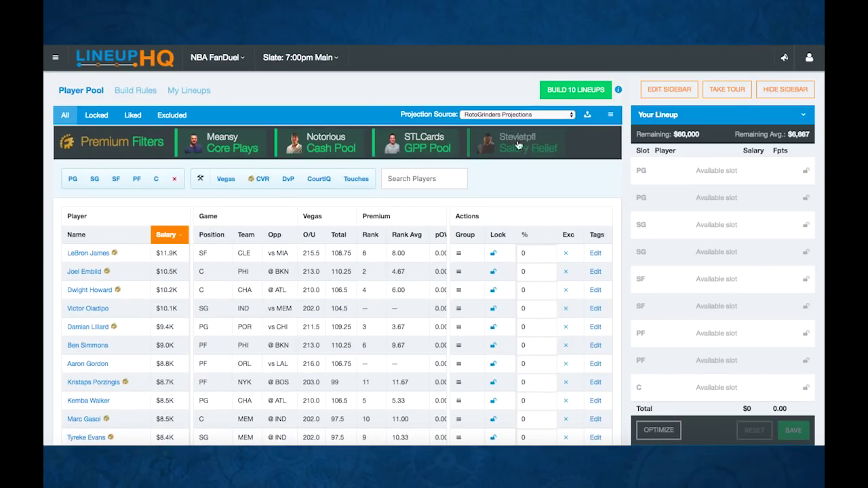
left_click(587, 117)
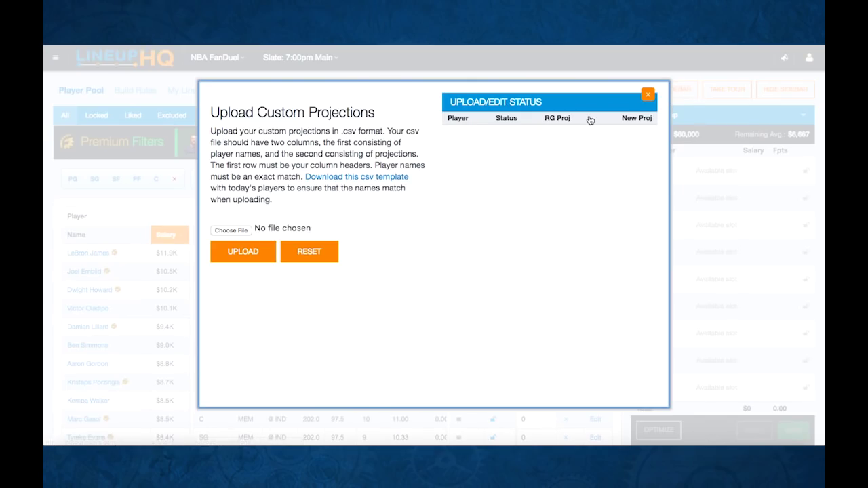
left_click(342, 178)
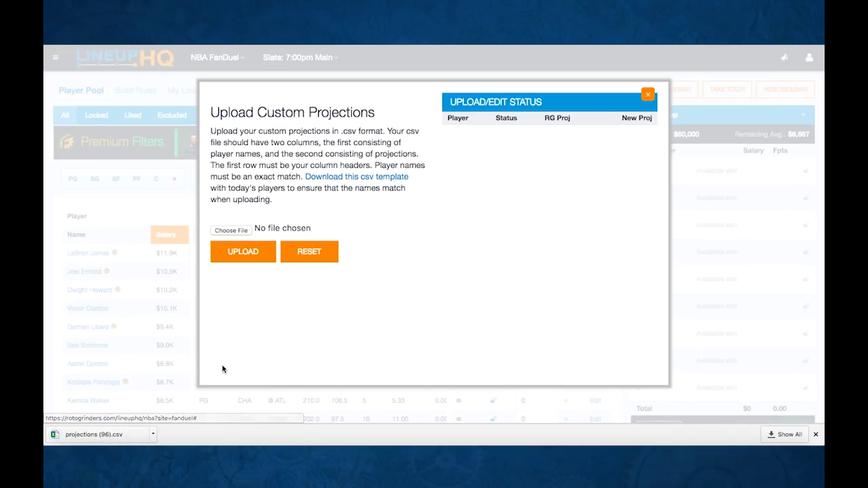
Open the downloaded projections (96).csv and copy all player IDs and names below the header row
left_click(153, 434)
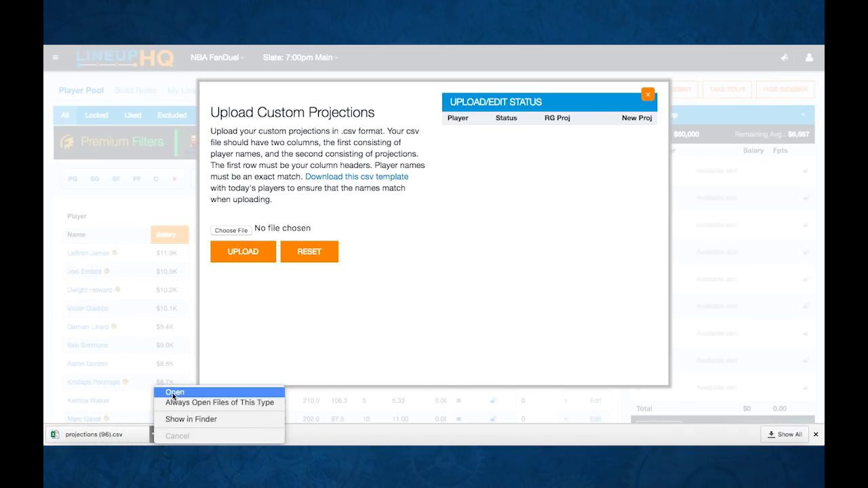
left_click(172, 393)
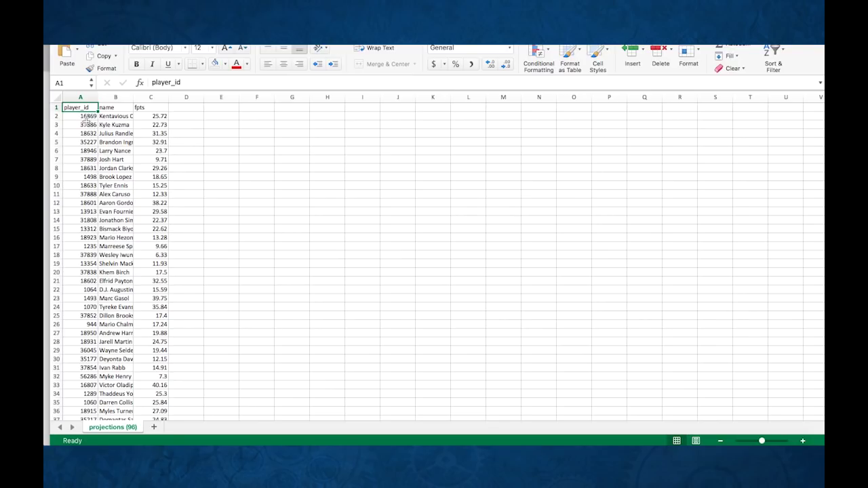
left_click_drag(77, 117, 114, 354)
key("super+c")
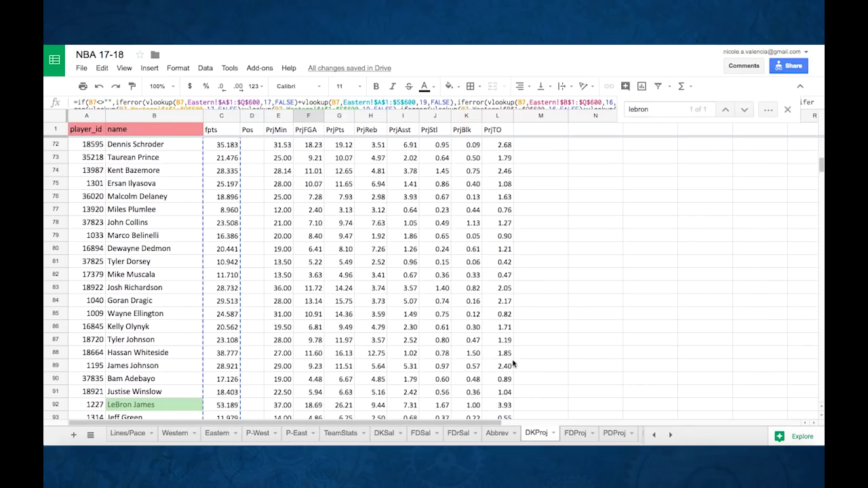
Paste the FanDuel player IDs and names over the existing list in the DKProj sheet, starting at cell A2
scroll(139, 210, "up", 10)
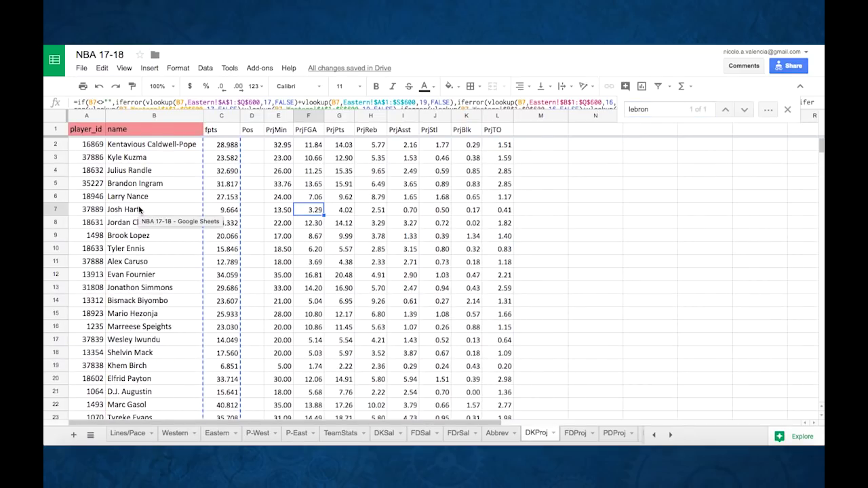
left_click(92, 145)
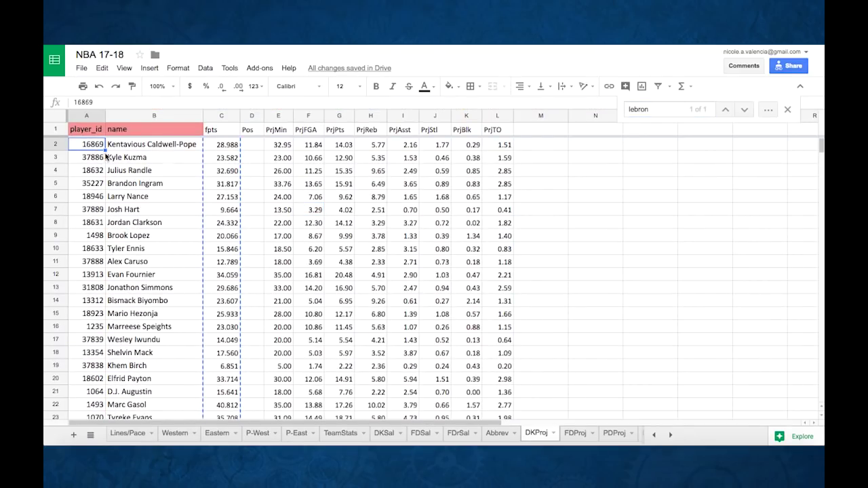
key("ctrl+v")
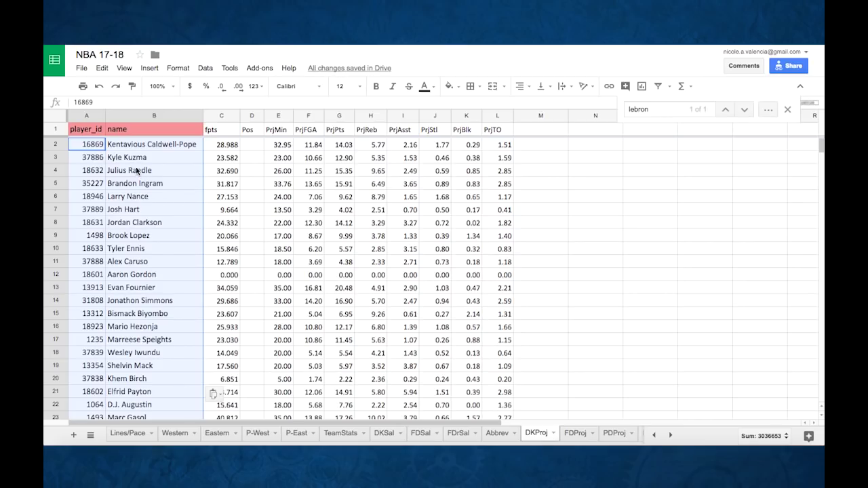
Examine the FanDuel projections in the FDProj sheet and search it for lebron
left_click(574, 433)
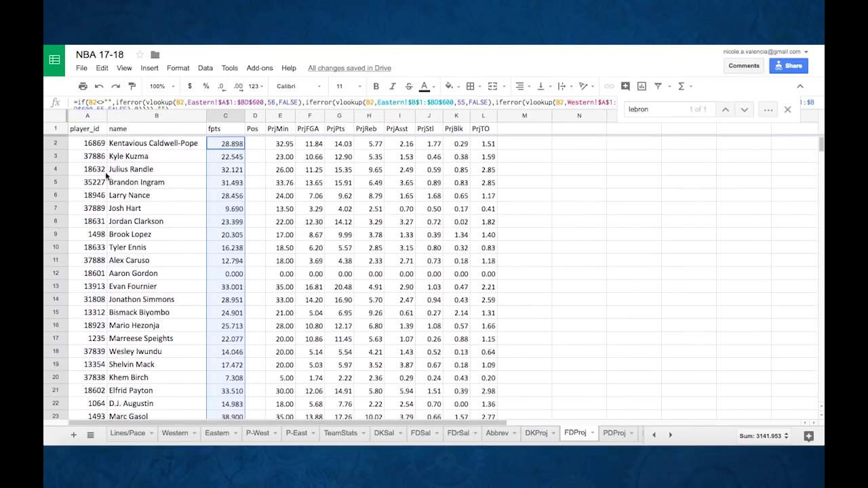
left_click(285, 171)
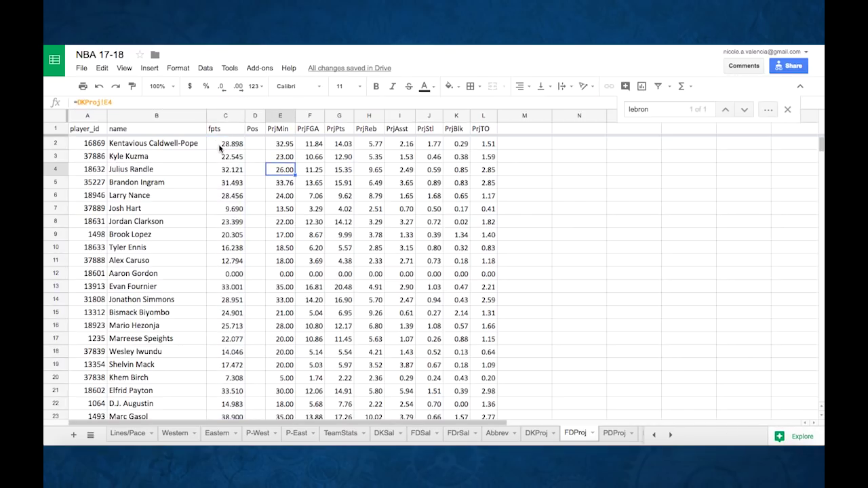
left_click(177, 259)
key("ctrl+f")
type("lebron")
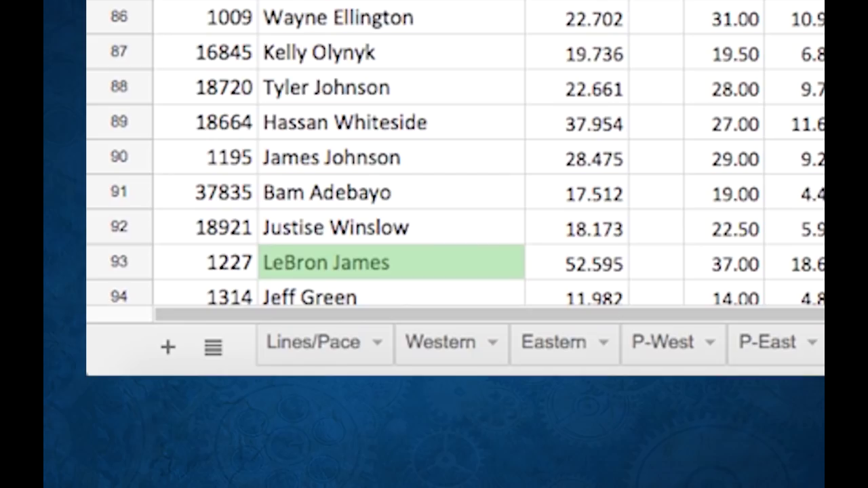
Copy the fpts values from the FDProj sheet into projections (96).csv starting at cell C2, and save and close the file
scroll(434, 156, "up", 20)
left_click_drag(231, 143, 226, 397)
key("ctrl+c")
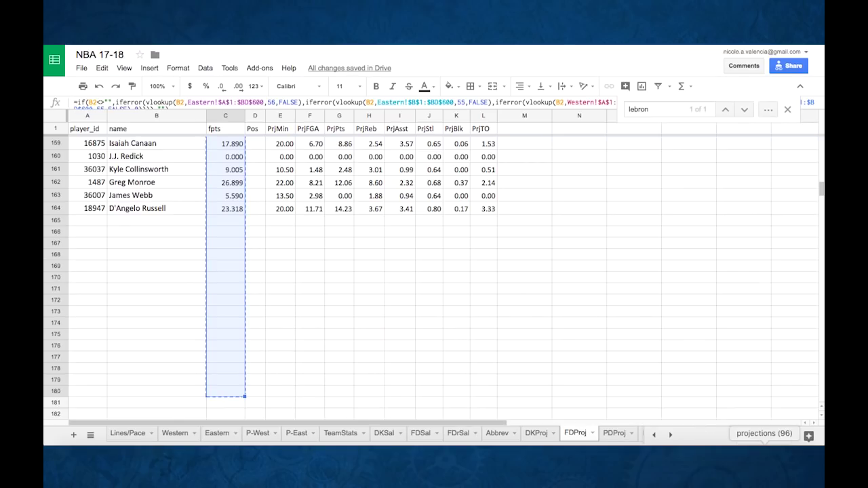
left_click(765, 448)
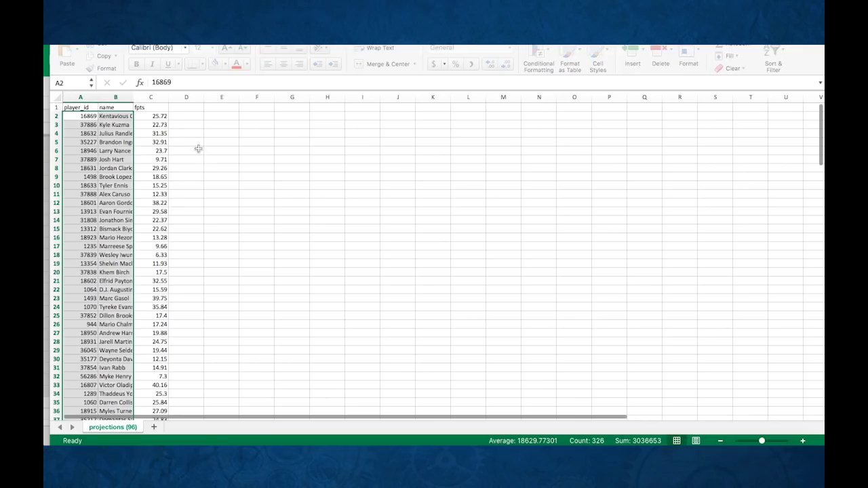
left_click(153, 117)
key("super+v")
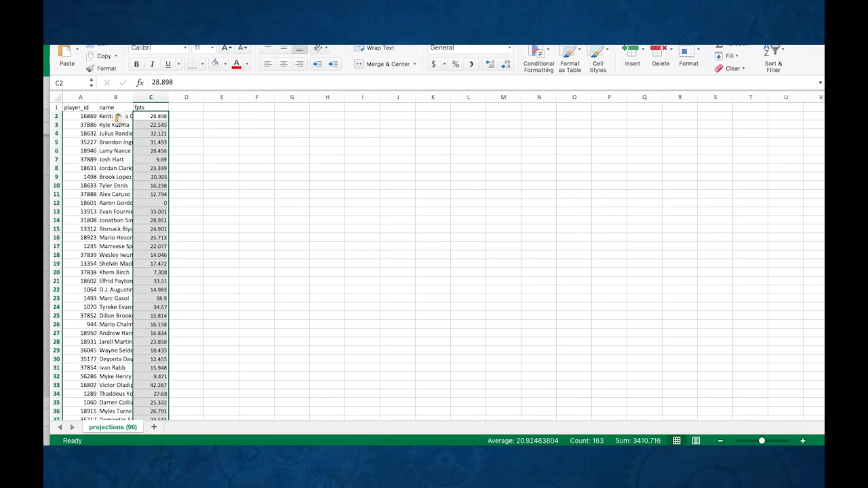
key("super+w")
left_click(523, 91)
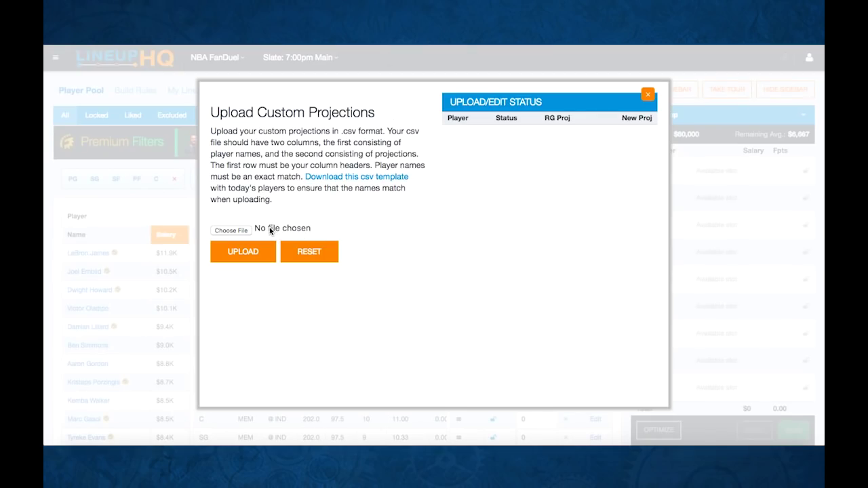
Upload projections (96).csv as the FanDuel NBA custom projections in LineupHQ and dismiss the notice
left_click(269, 227)
double_click(310, 83)
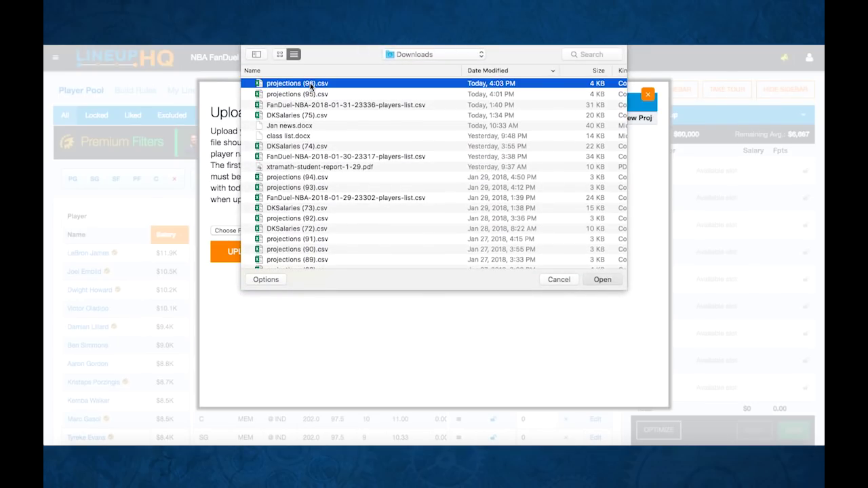
left_click(259, 253)
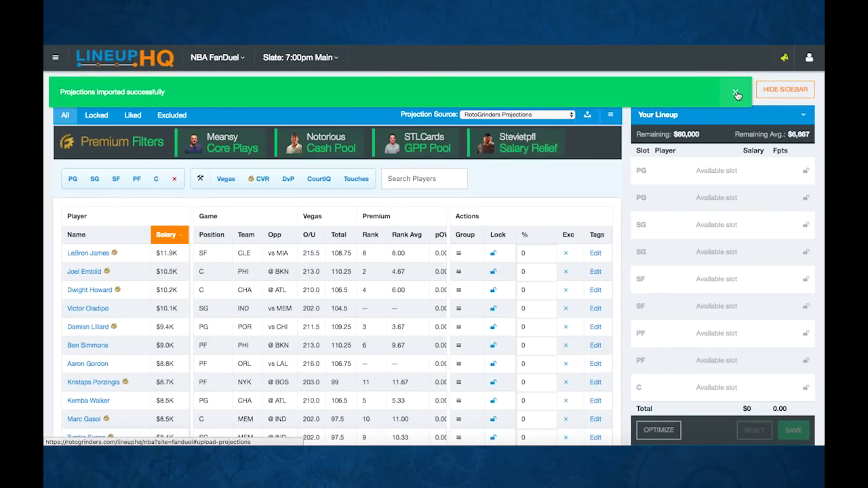
left_click(736, 95)
scroll(368, 339, "right", 5)
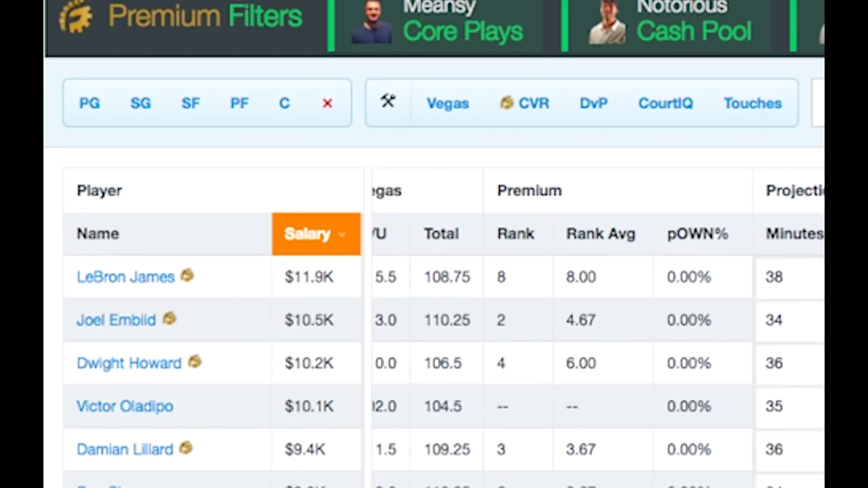
Switch LineupHQ to the DraftKings NBA player pool and review its projected Fpts
left_click(217, 57)
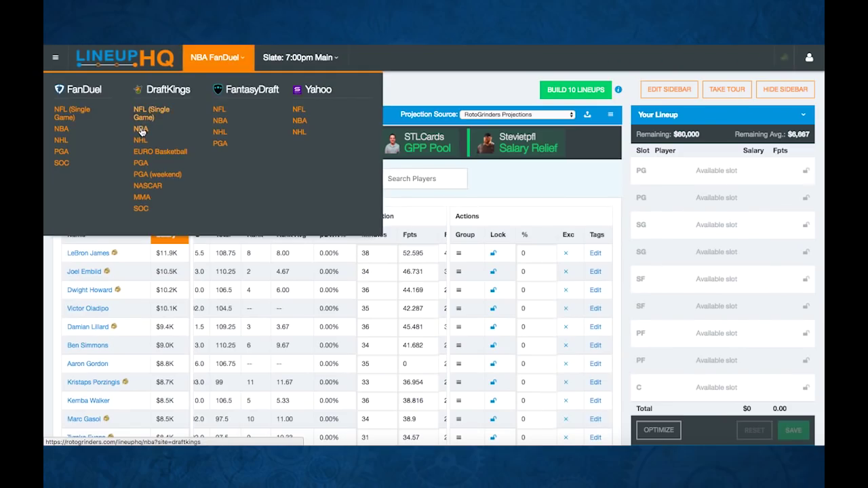
left_click(141, 129)
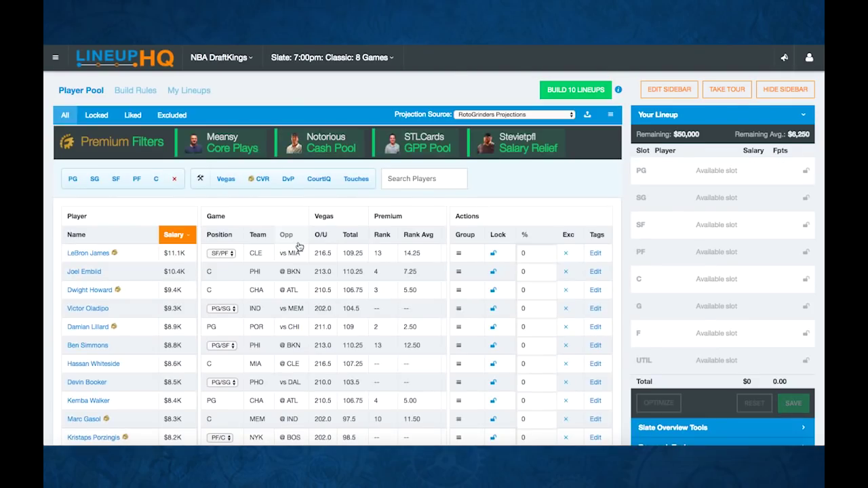
scroll(339, 258, "right", 2)
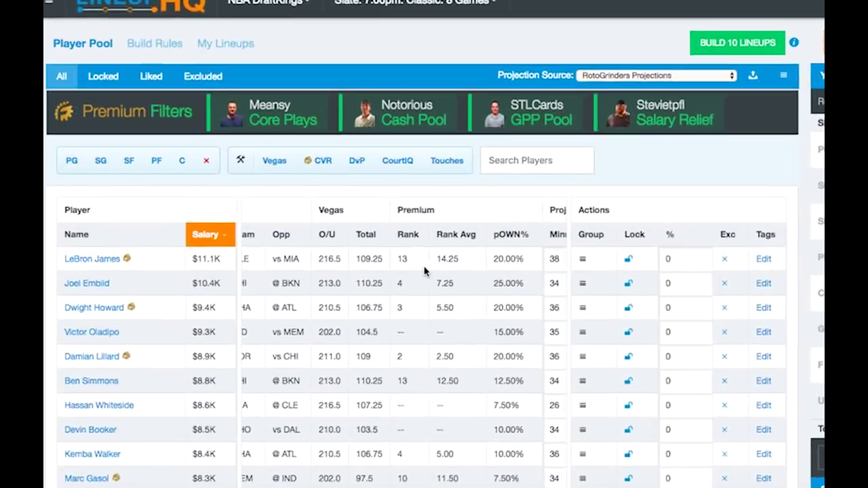
scroll(424, 271, "right", 3)
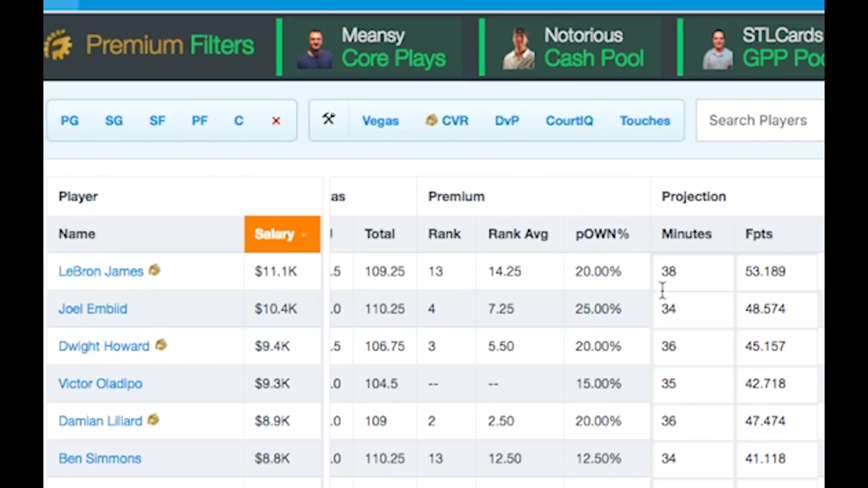
Set Dwight Howard's projected Fpts to 47 in the DraftKings player pool
left_click(790, 346)
double_click(788, 346)
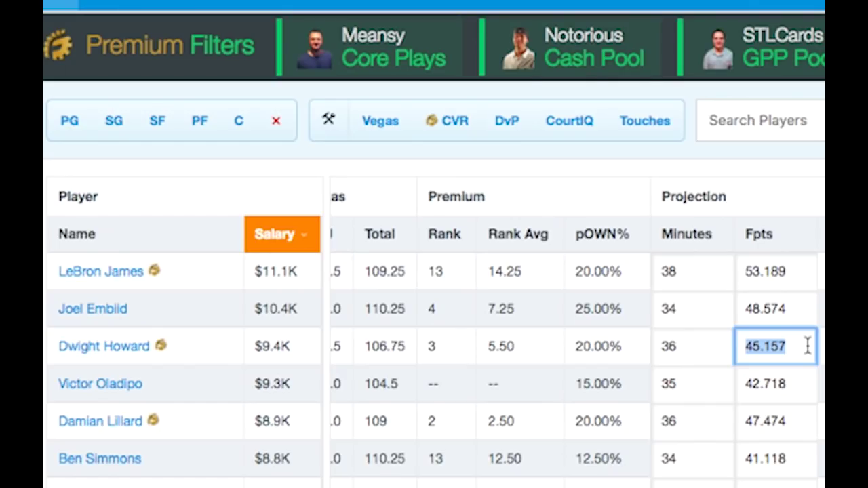
type("47")
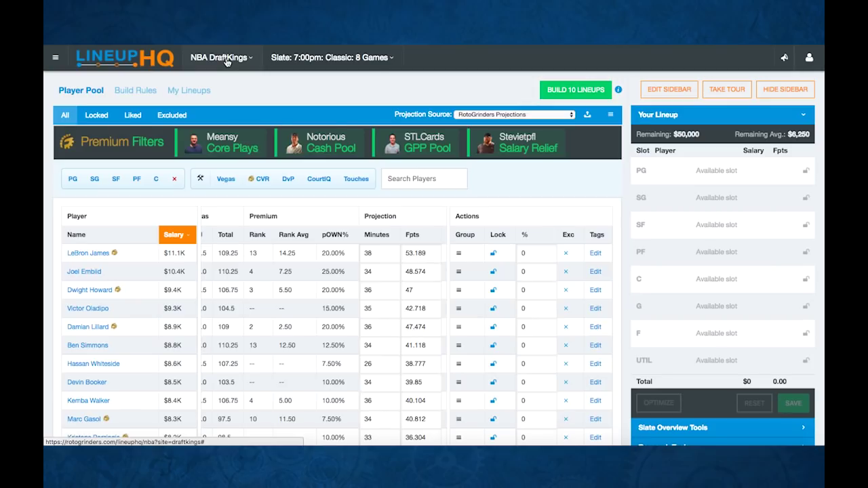
Switch to the FanDuel NBA player pool and check its projected Fpts
left_click(227, 60)
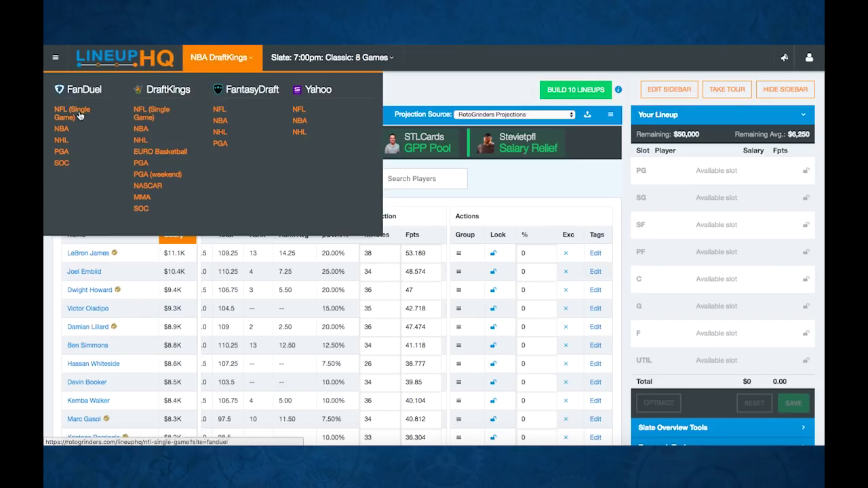
left_click(61, 128)
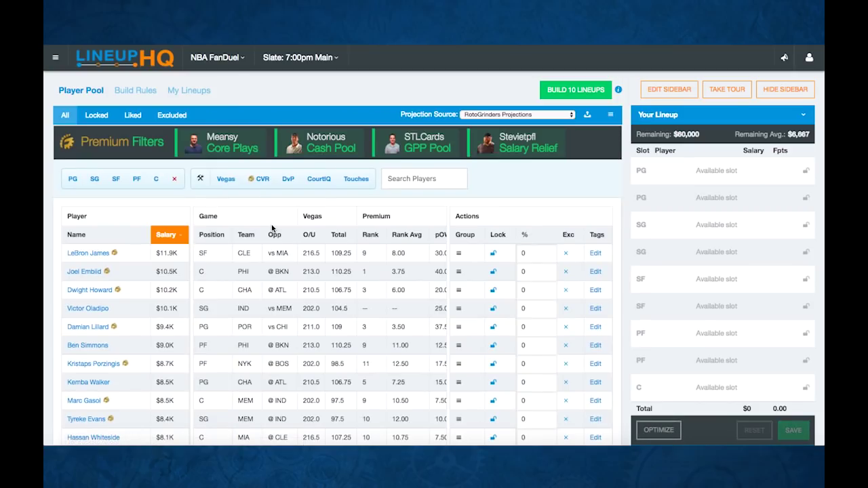
scroll(394, 296, "right", 4)
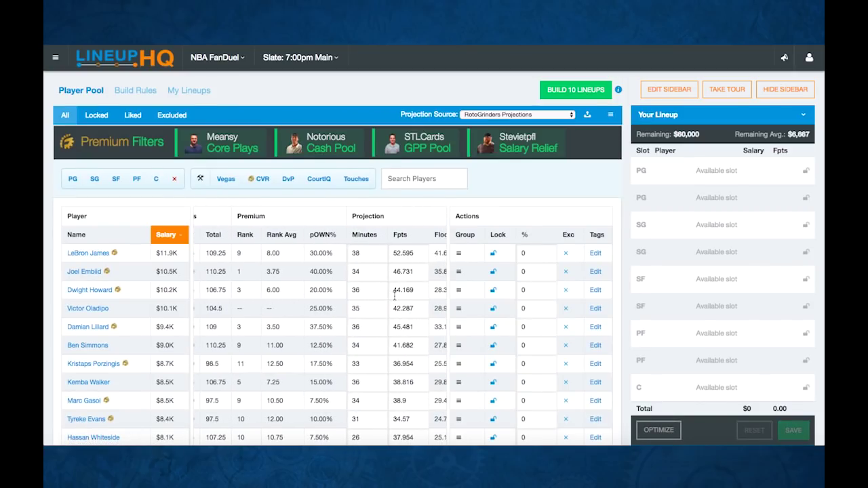
Return to the DraftKings NBA player pool and check its projected Fpts
left_click(238, 59)
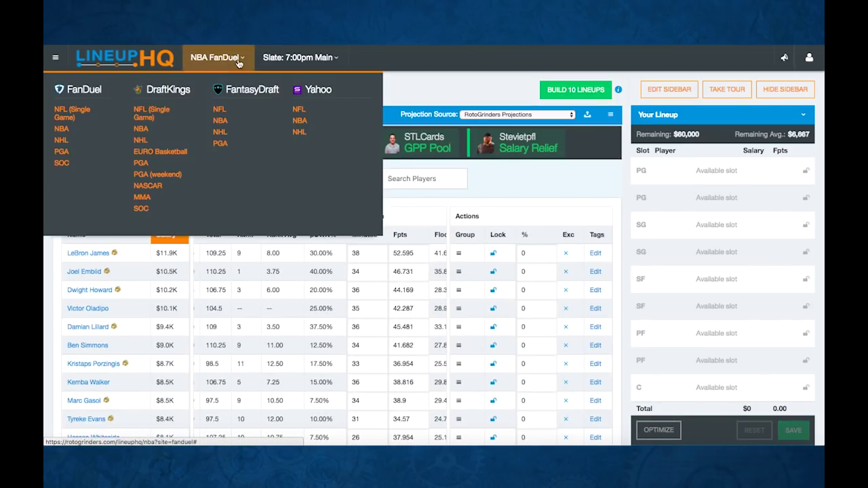
left_click(141, 129)
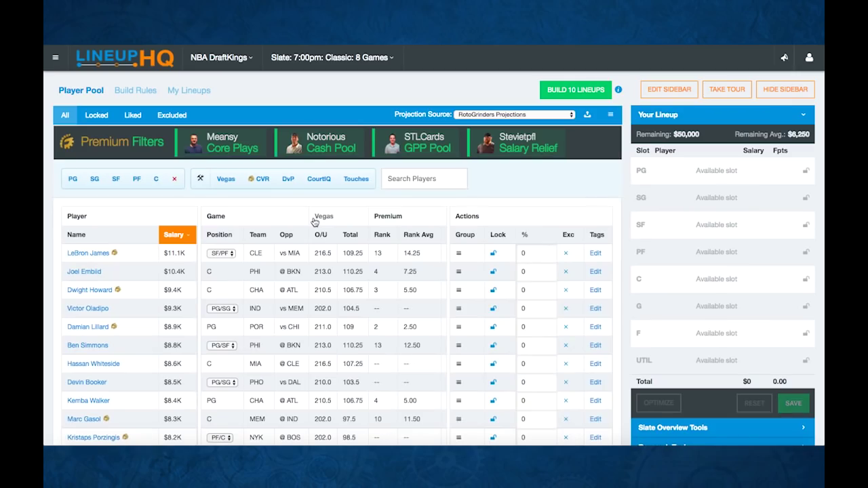
scroll(390, 303, "right", 5)
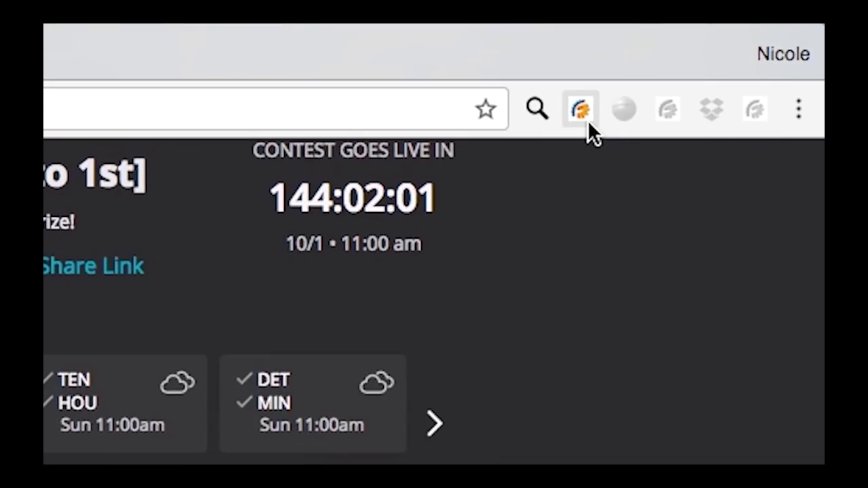
Sign in to the RG browser extension on the DraftKings contest page with the saved credentials
left_click(756, 27)
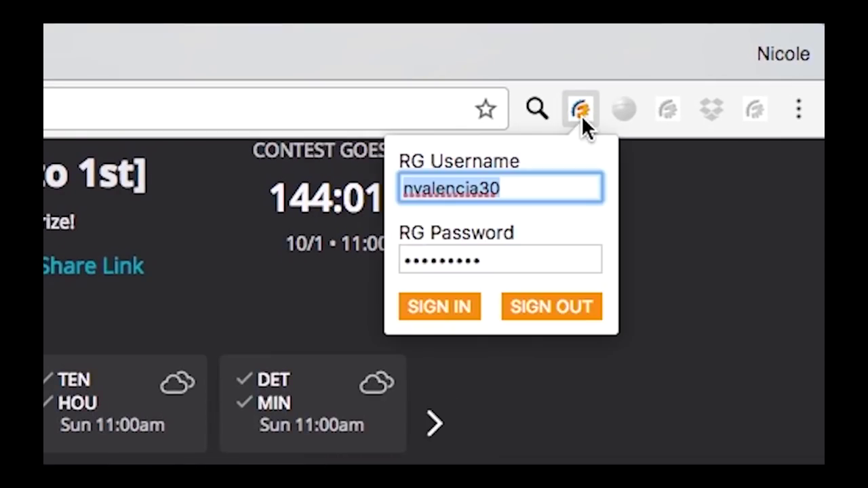
left_click(417, 309)
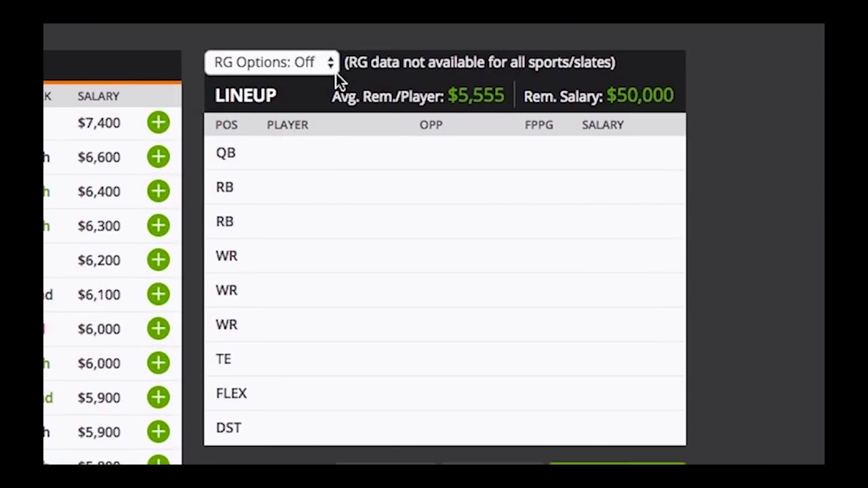
Display RG pOWN% data on the DraftKings lineup page, and switch the RG option to RG Fpts
left_click(331, 63)
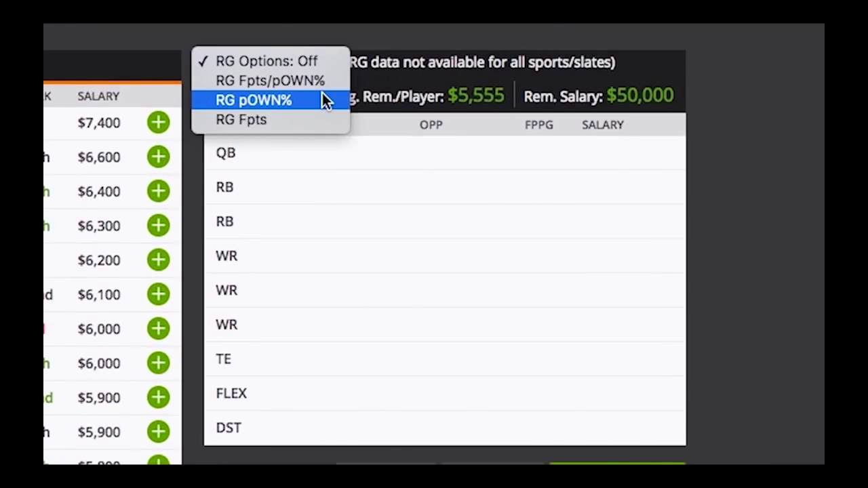
left_click(275, 106)
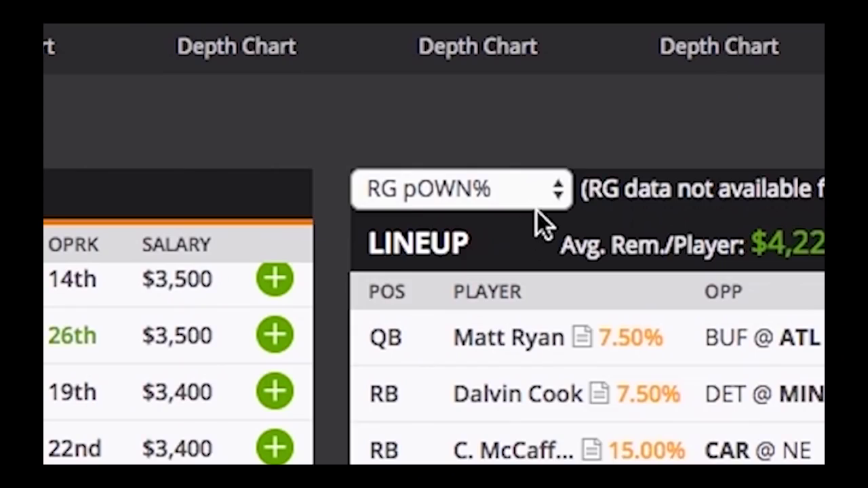
left_click(809, 48)
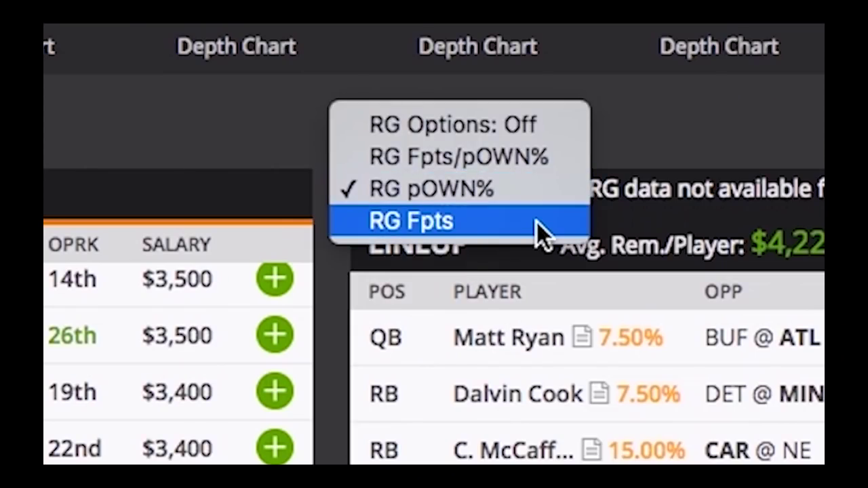
left_click(537, 223)
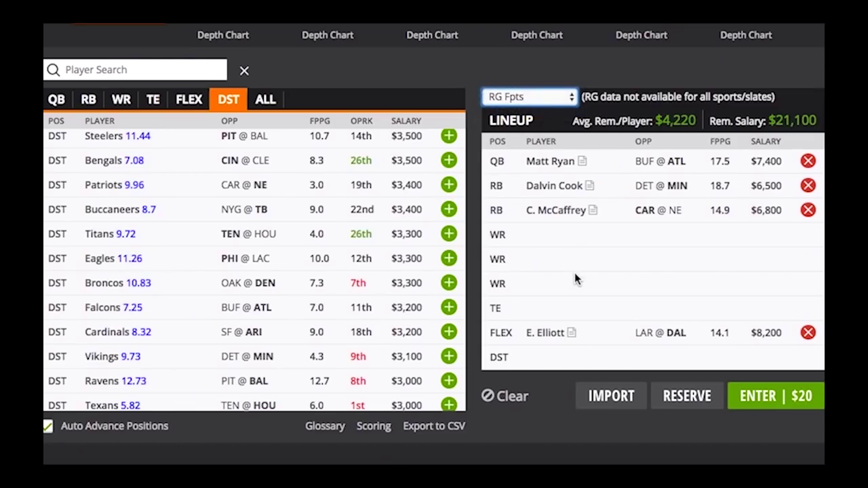